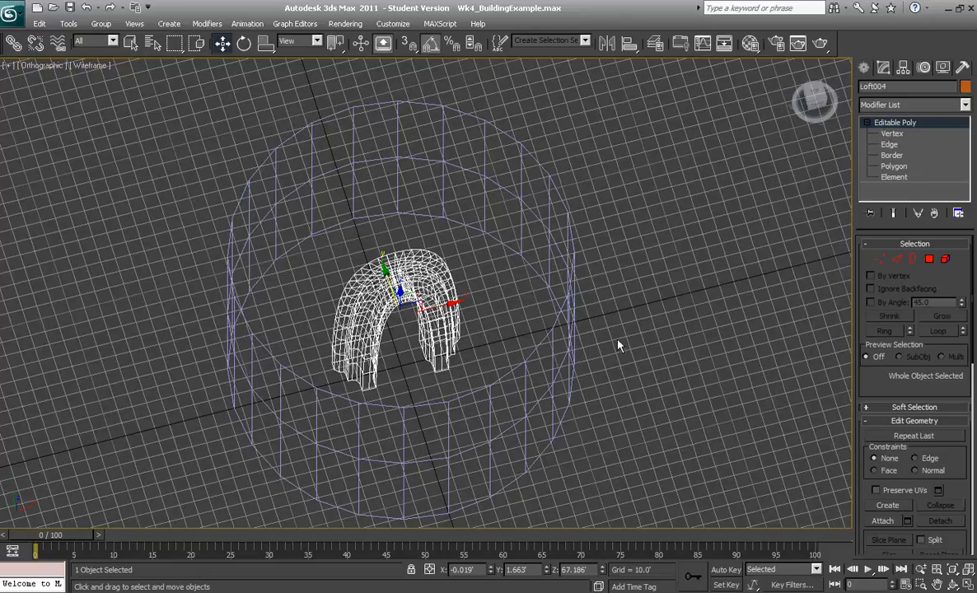
Hide the grid in the viewport around the arch and cylinder.
middle_click_drag(620, 344, 623, 313, "alt")
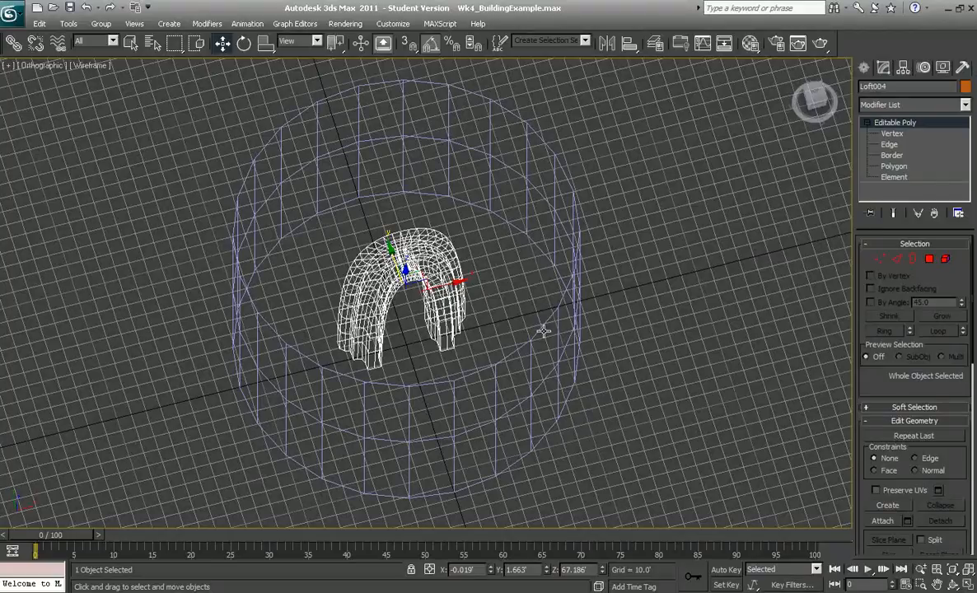
middle_click_drag(543, 332, 592, 345)
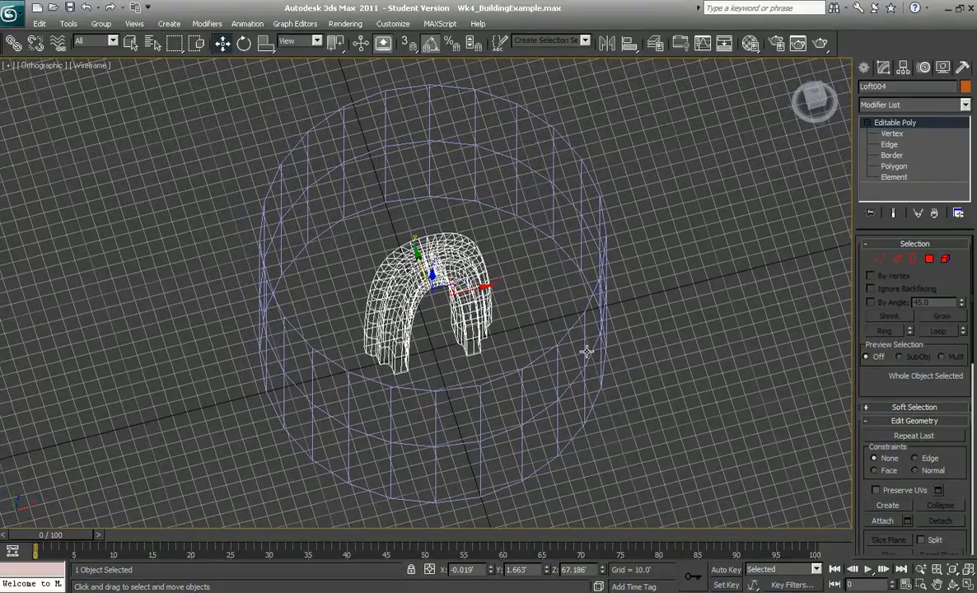
middle_click_drag(622, 408, 591, 324)
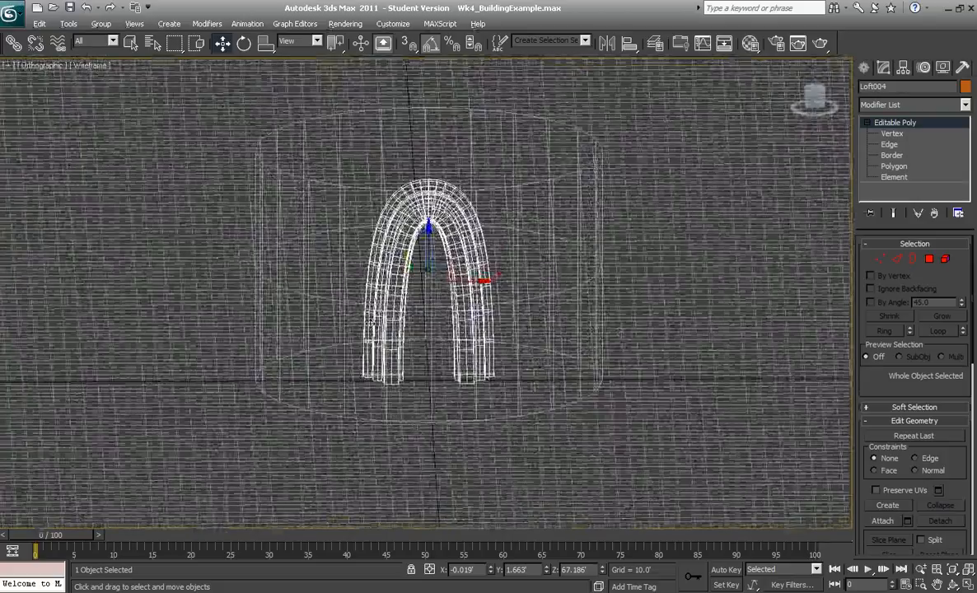
middle_click_drag(423, 323, 432, 410, "alt")
mouse_move(466, 348)
middle_mouse_down()
mouse_move(454, 339)
mouse_move(443, 346)
mouse_move(452, 337)
middle_mouse_up()
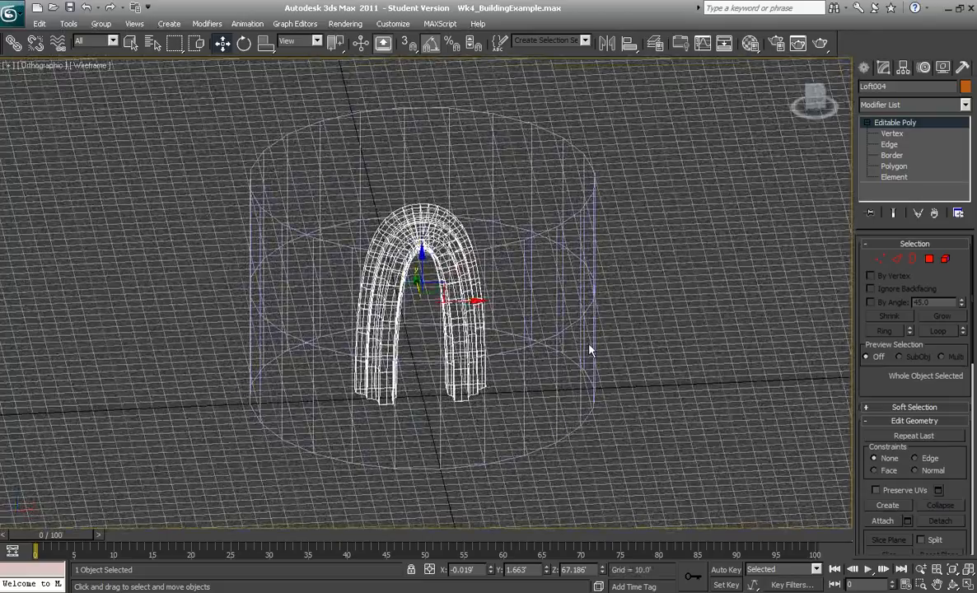
middle_click_drag(607, 360, 626, 385, "alt")
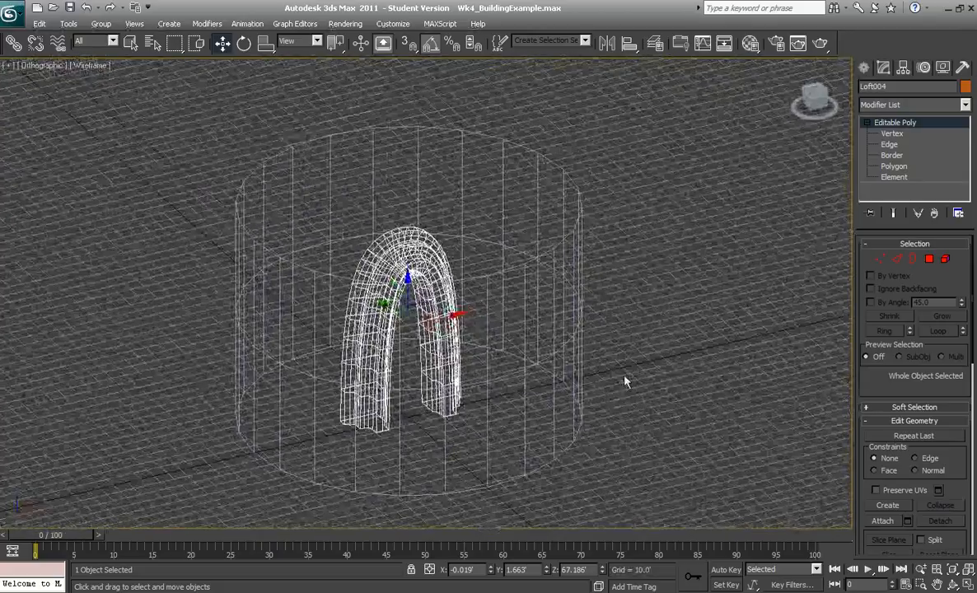
key("g")
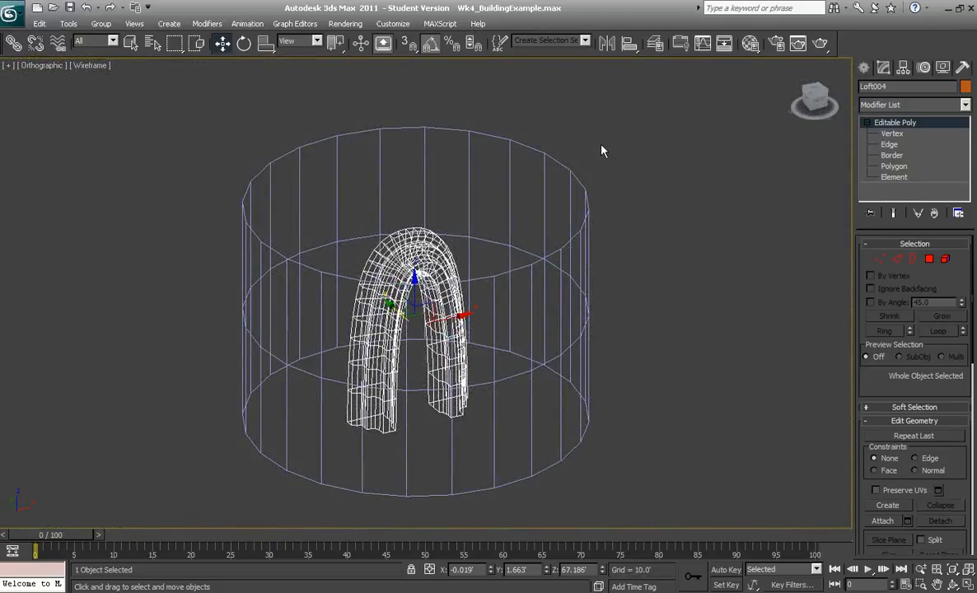
Select the arch inside the cylinder and switch the viewport to the top view.
left_click(515, 238)
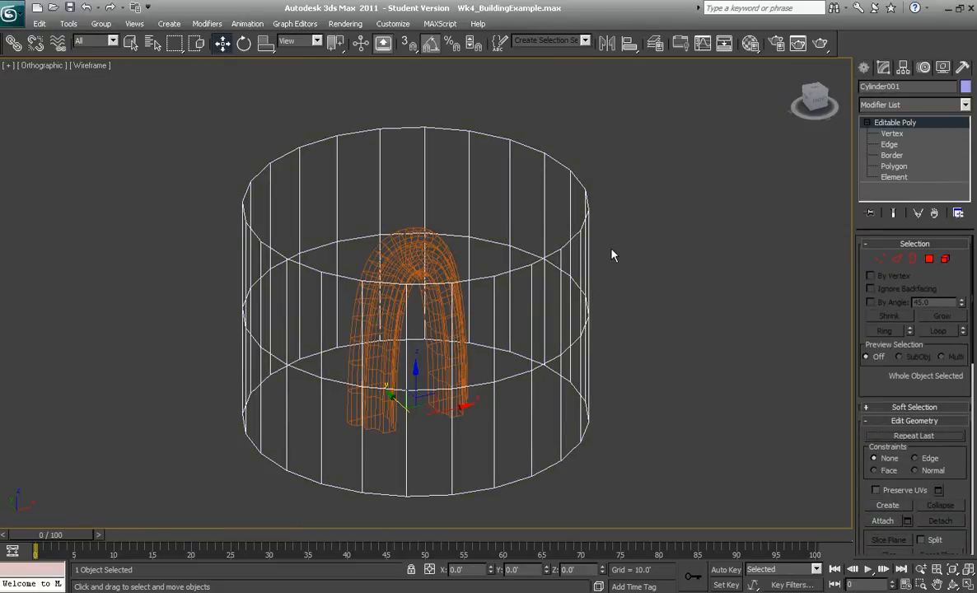
middle_click_drag(611, 255, 622, 229)
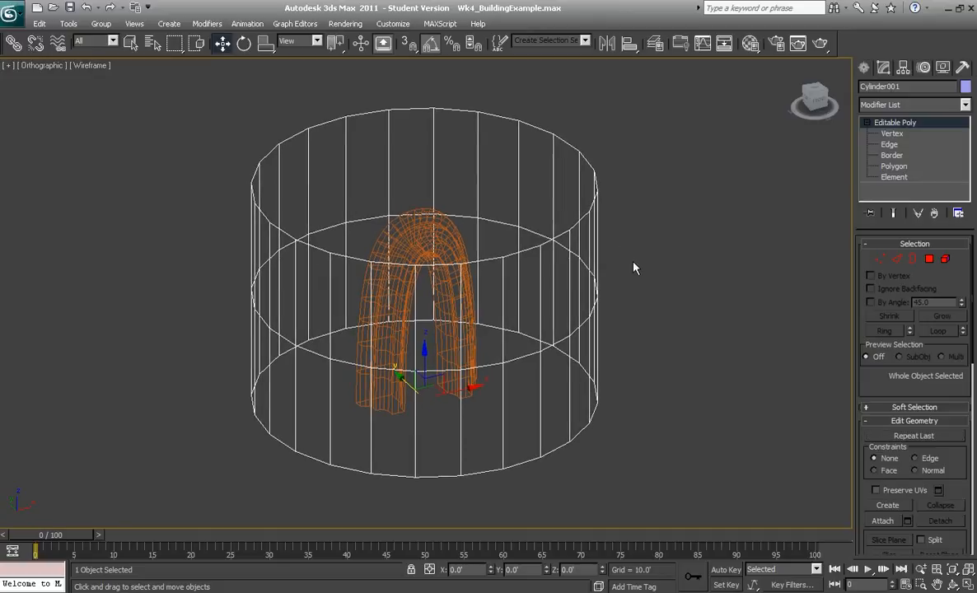
middle_click_drag(635, 266, 628, 289, "alt")
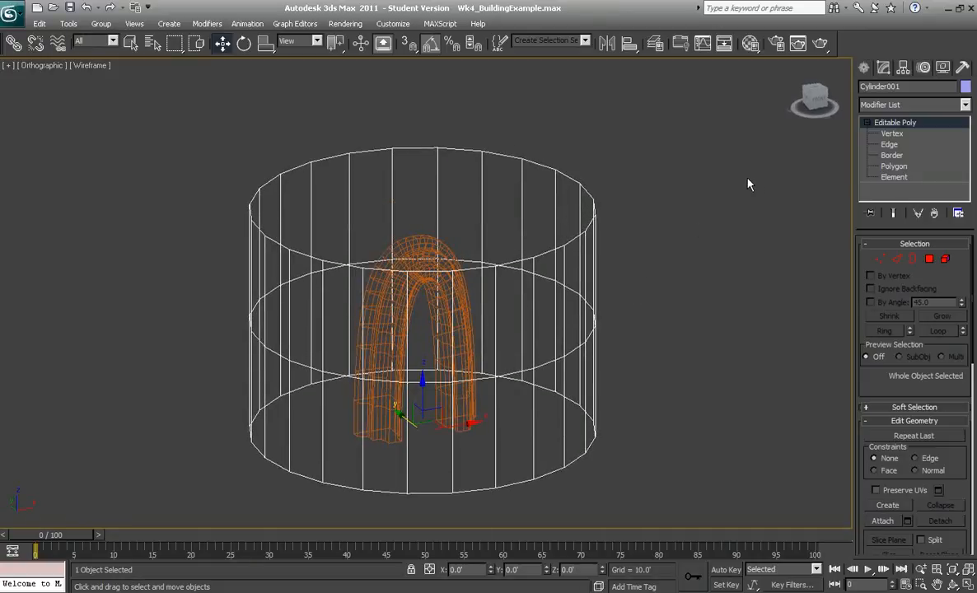
left_click(392, 247)
middle_click_drag(563, 284, 607, 283, "alt")
key("t")
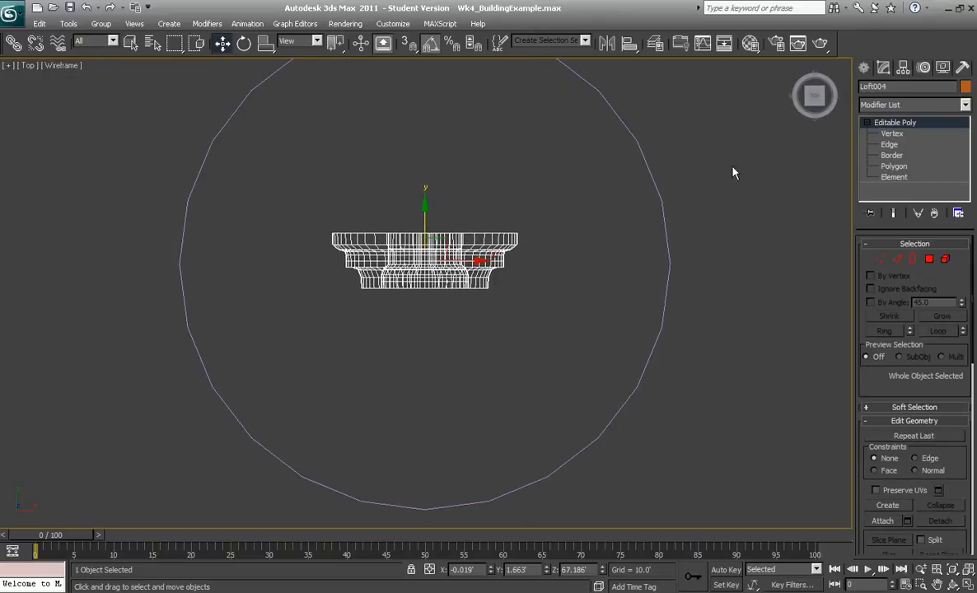
Move only the arch's geometry along negative Y onto the cylinder's edge, leaving its pivot at the cylinder's centre.
left_click(904, 69)
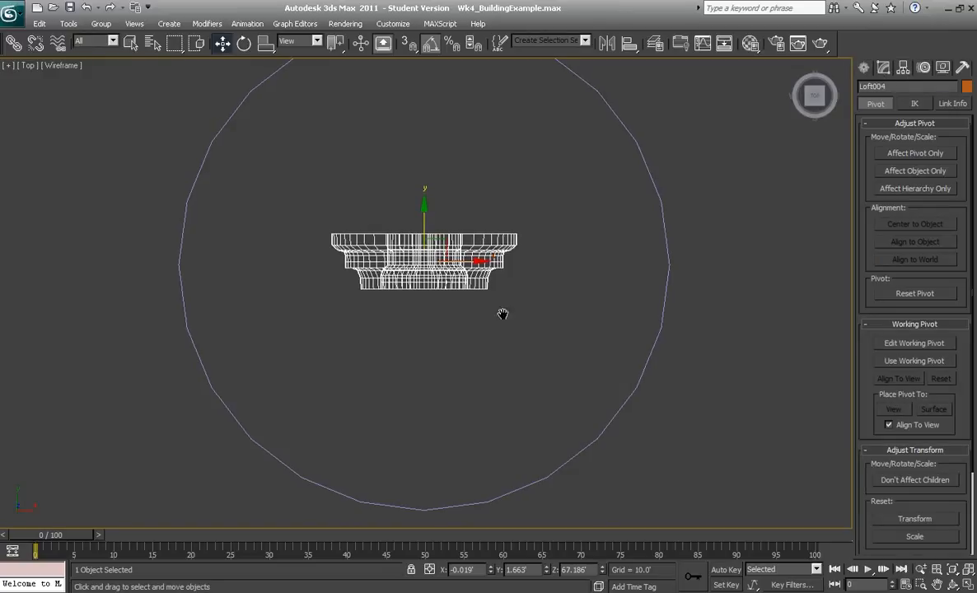
middle_click_drag(502, 316, 485, 275)
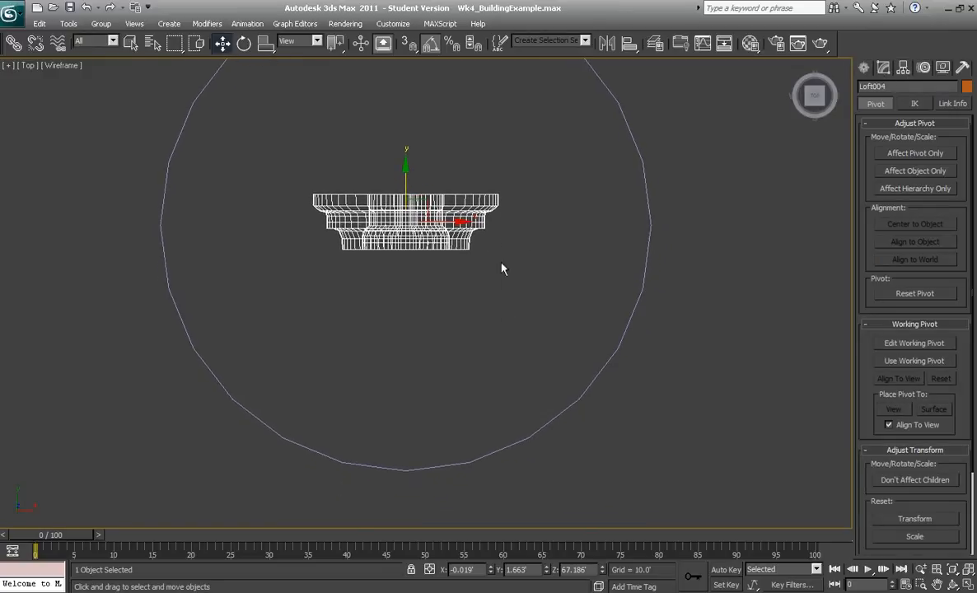
left_click(883, 68)
left_click(904, 71)
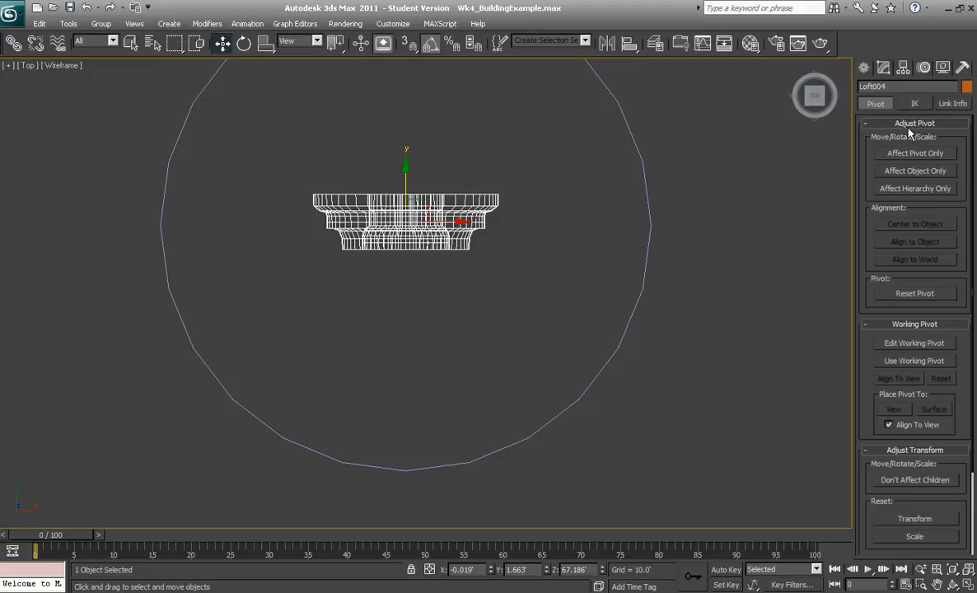
left_click(916, 172)
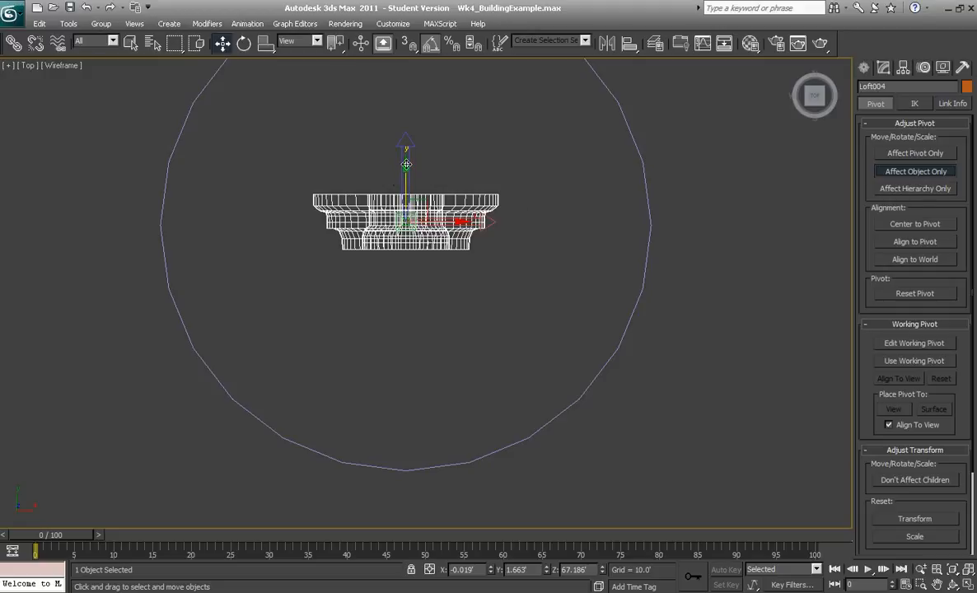
left_click_drag(407, 165, 411, 416)
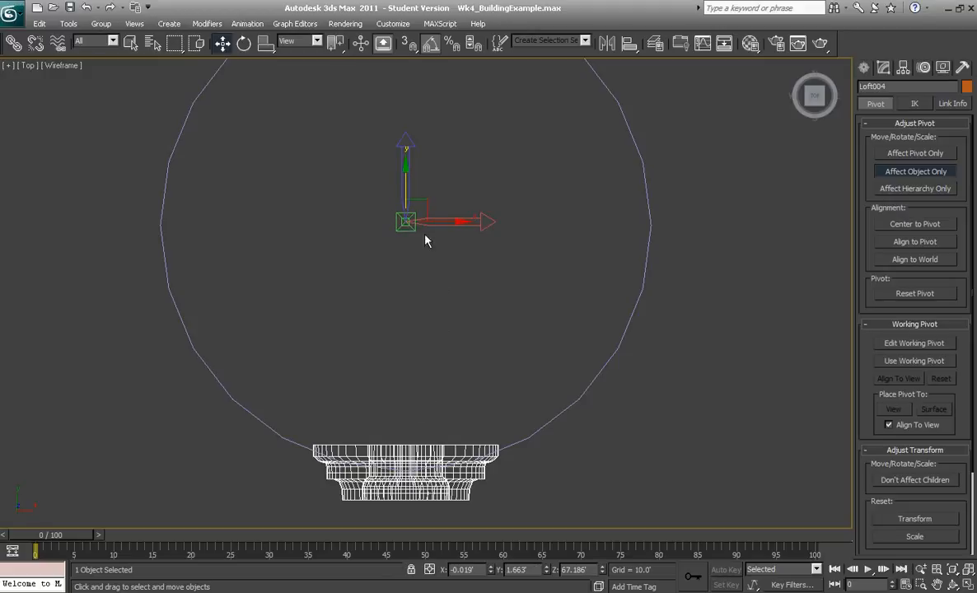
left_click(902, 173)
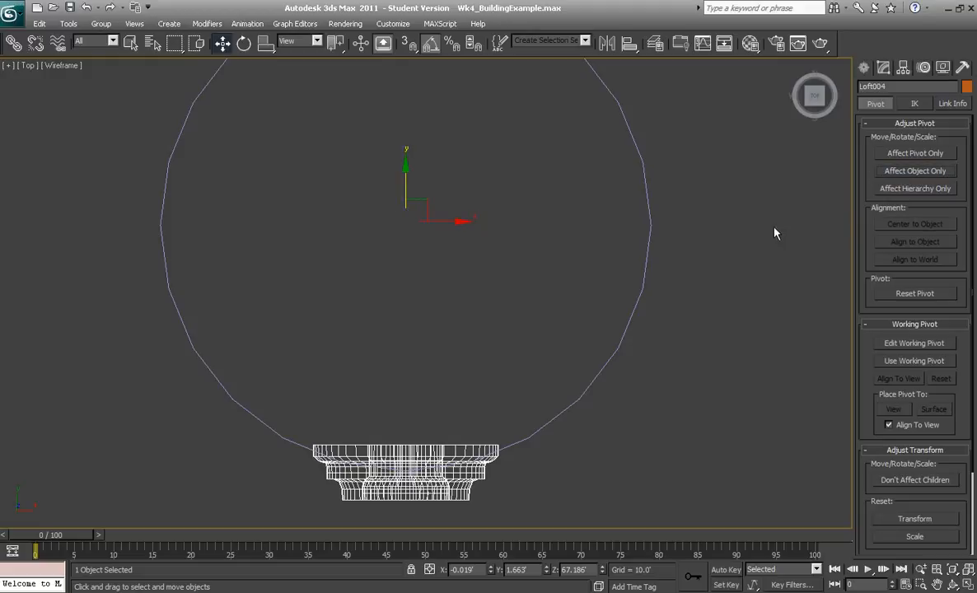
left_click(885, 71)
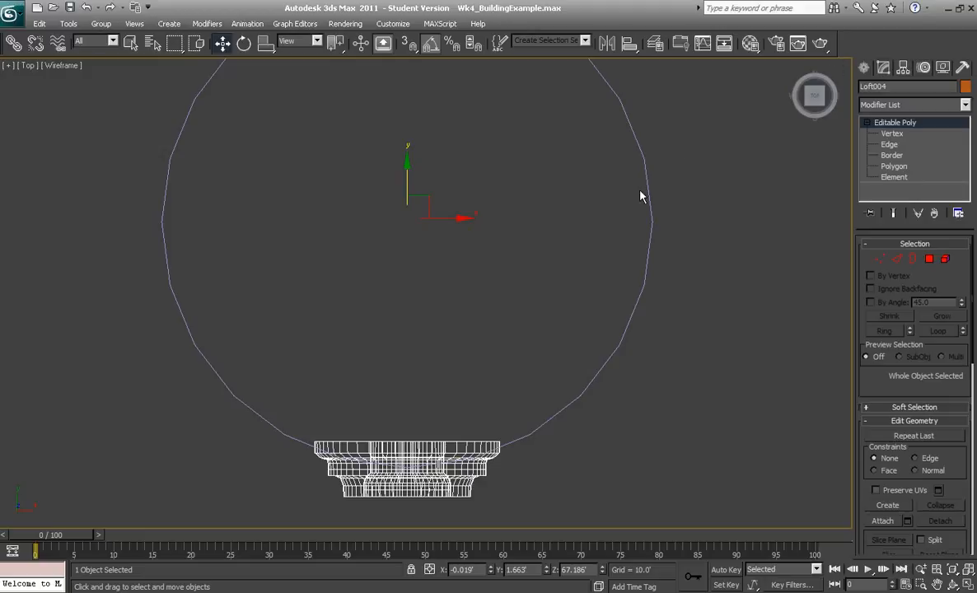
middle_click_drag(641, 196, 650, 198)
scroll(634, 206, "down", 5)
scroll(635, 216, "up", 4)
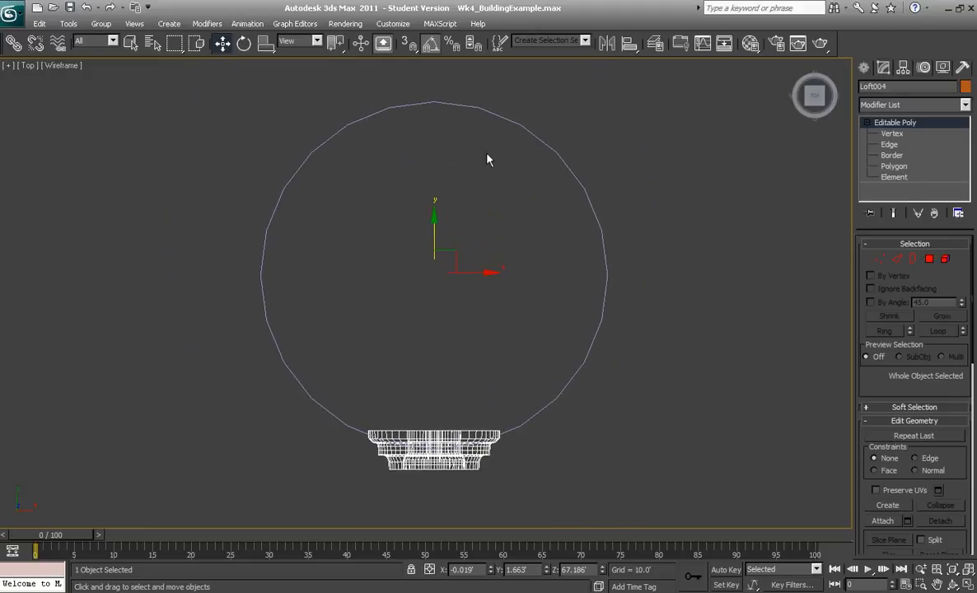
left_click(70, 25)
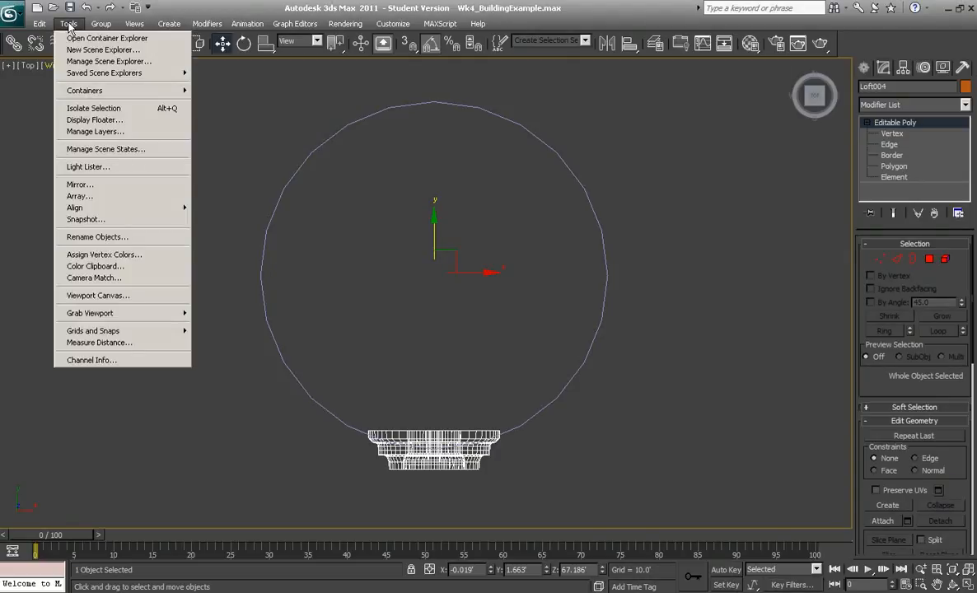
left_click(97, 203)
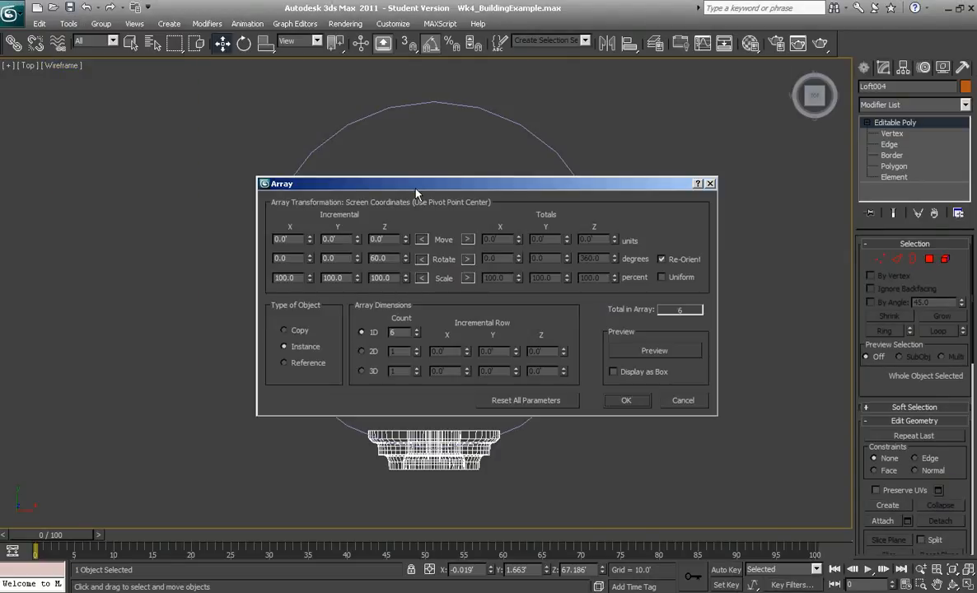
left_click_drag(416, 193, 535, 154)
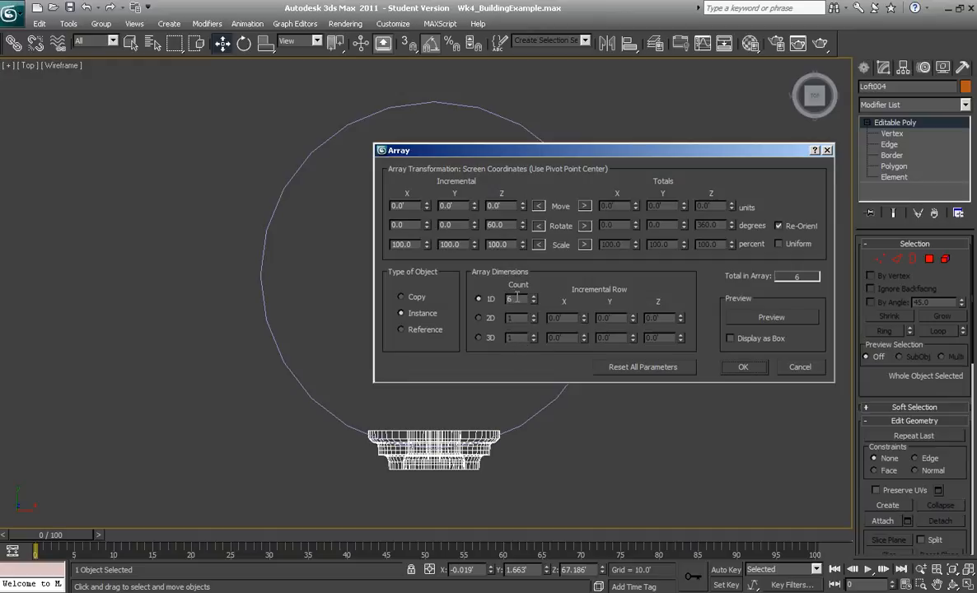
left_click(772, 318)
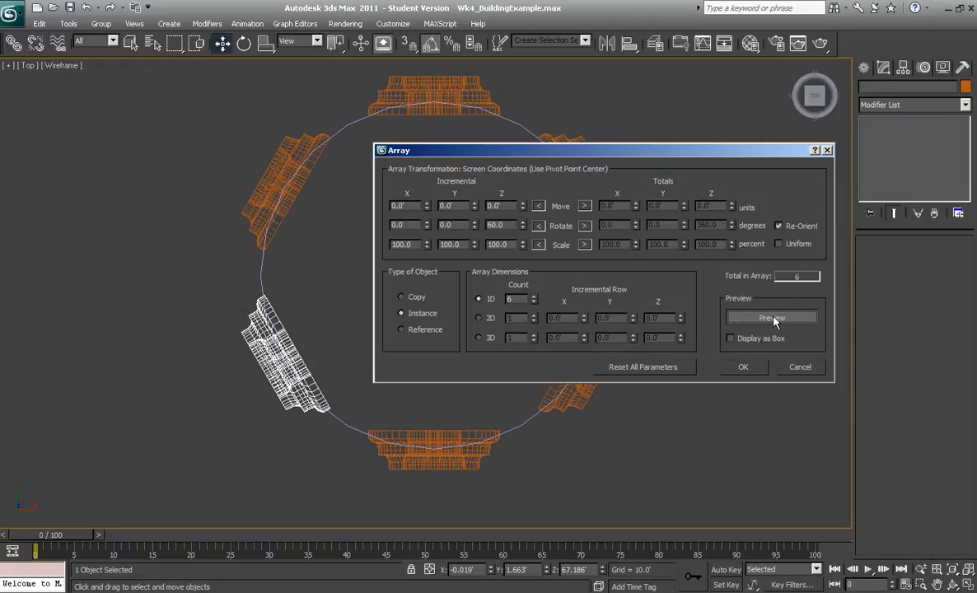
left_click_drag(523, 225, 485, 224)
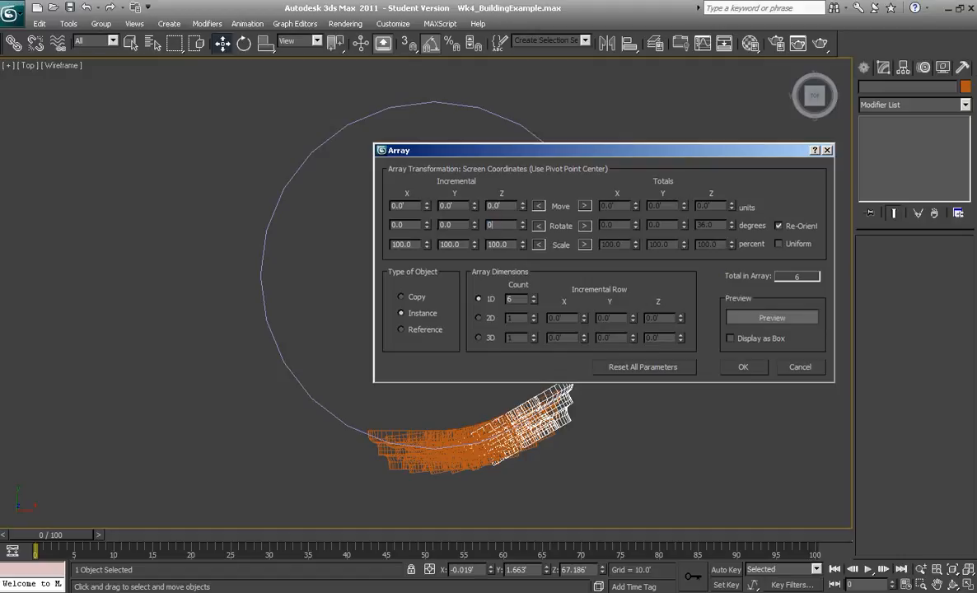
type("0")
key("Return")
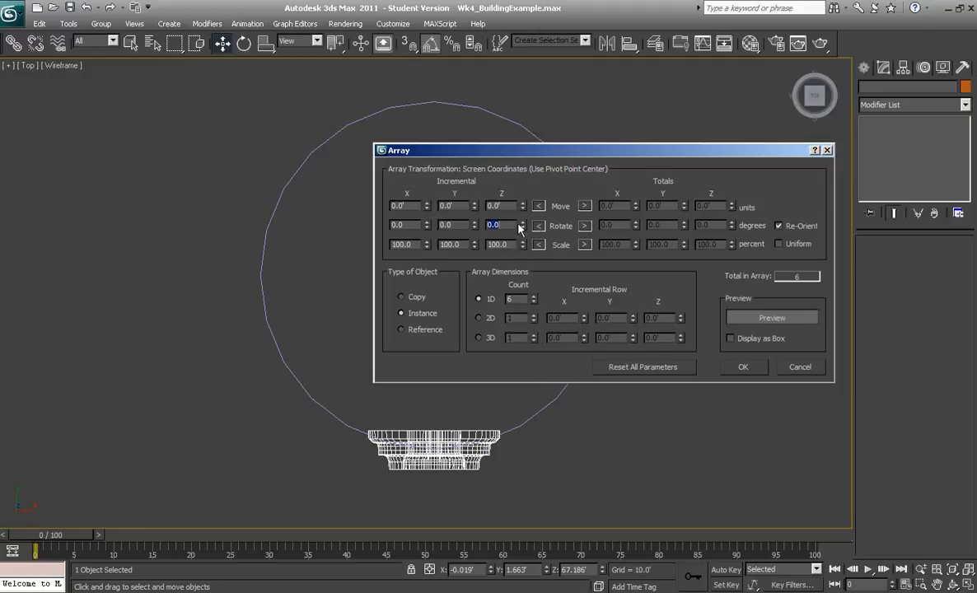
left_click_drag(524, 227, 521, 186)
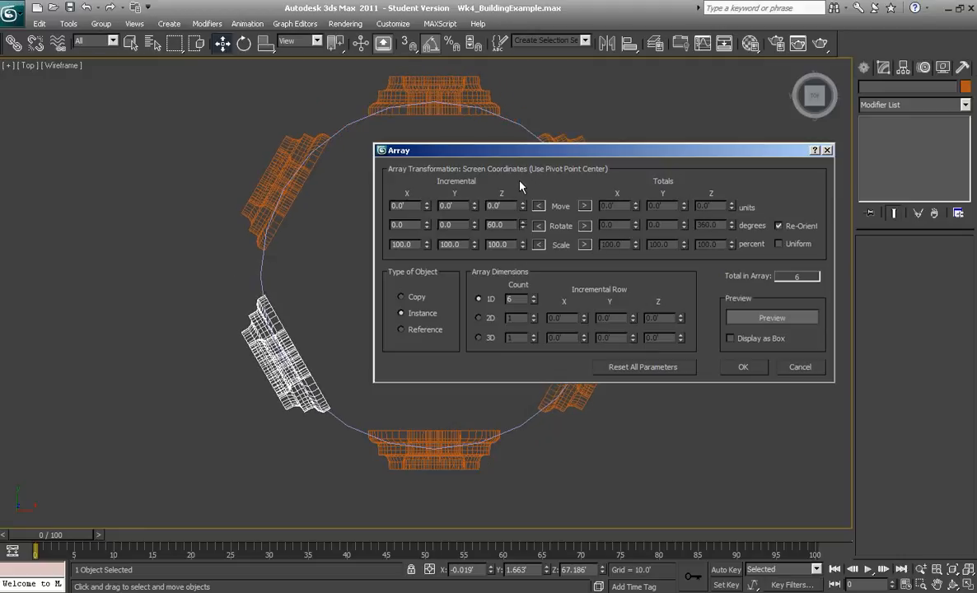
left_click_drag(520, 187, 519, 188)
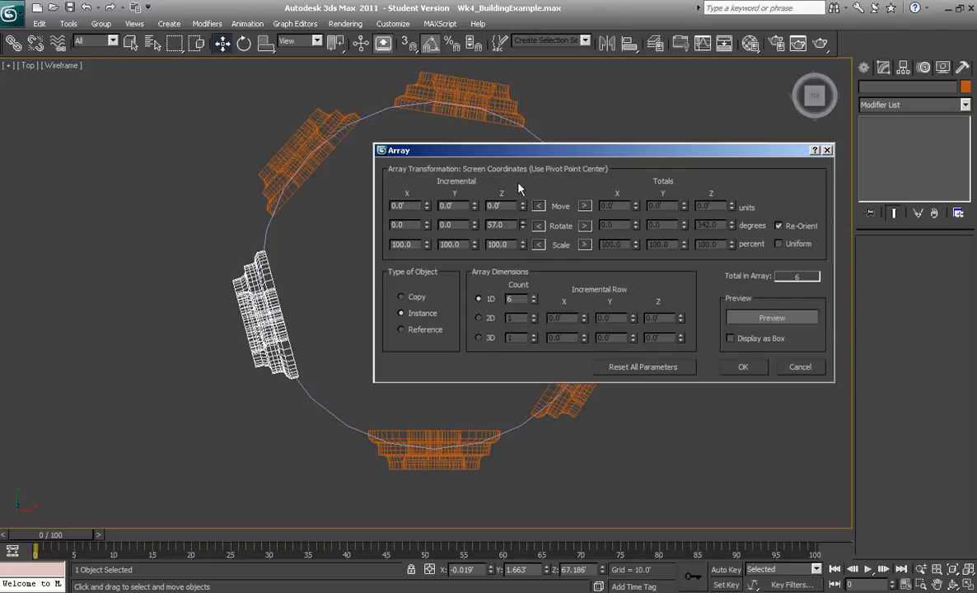
left_click(800, 367)
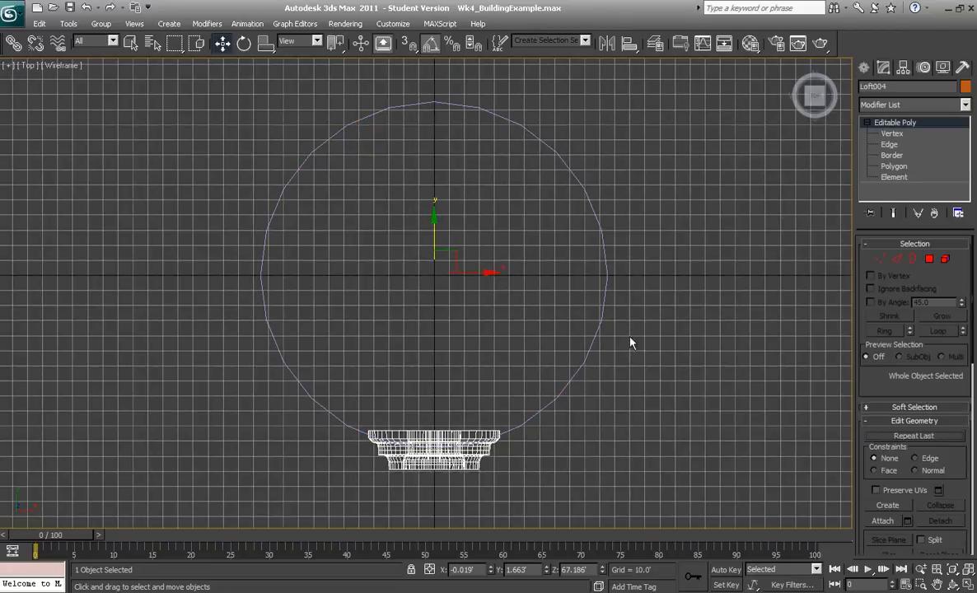
Array the arch around its pivot as 6 instances in 1D, with an incremental Z rotation of 60 degrees and Re-Orient on.
left_click(69, 23)
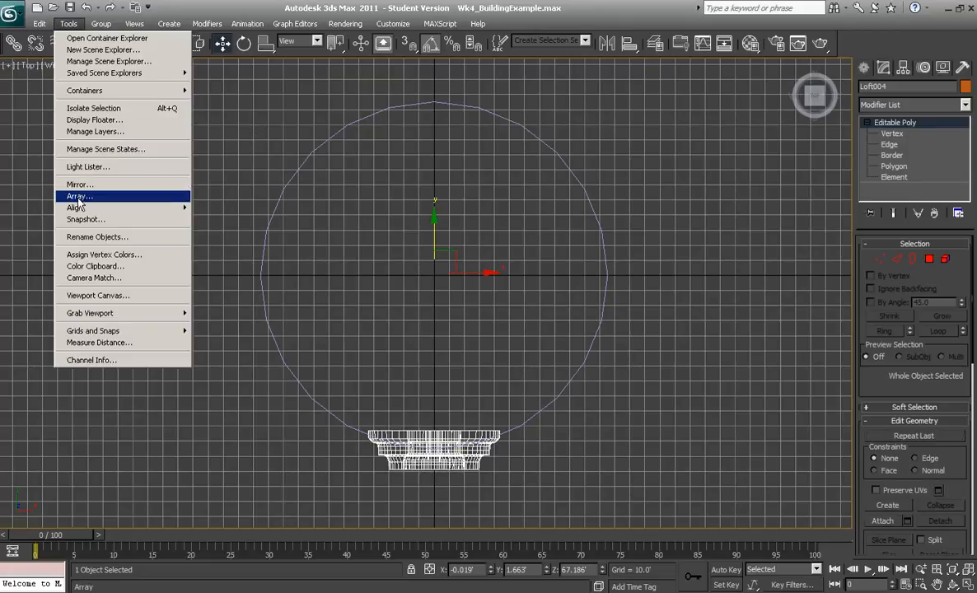
mouse_move(74, 207)
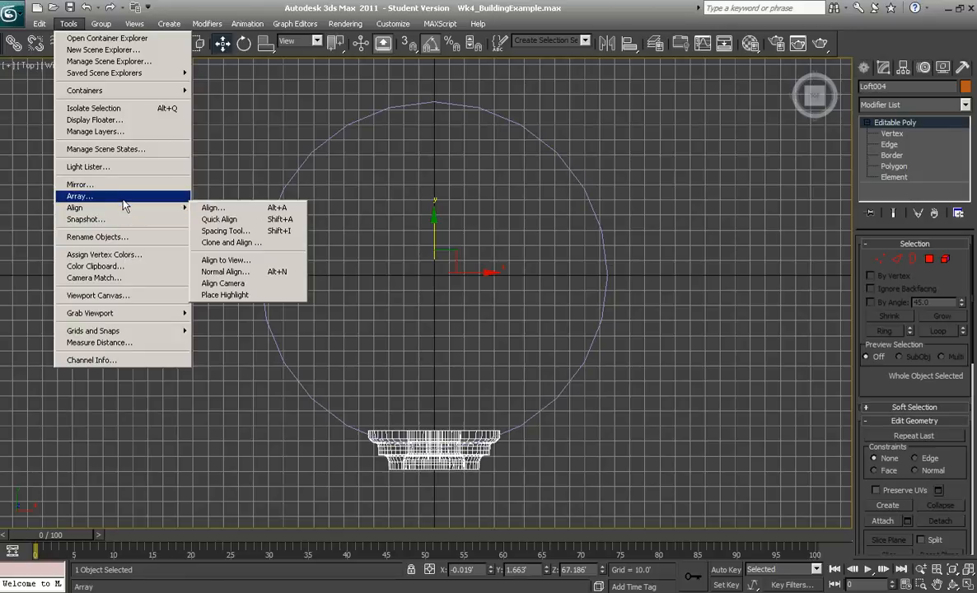
left_click(83, 196)
left_click_drag(535, 191, 669, 155)
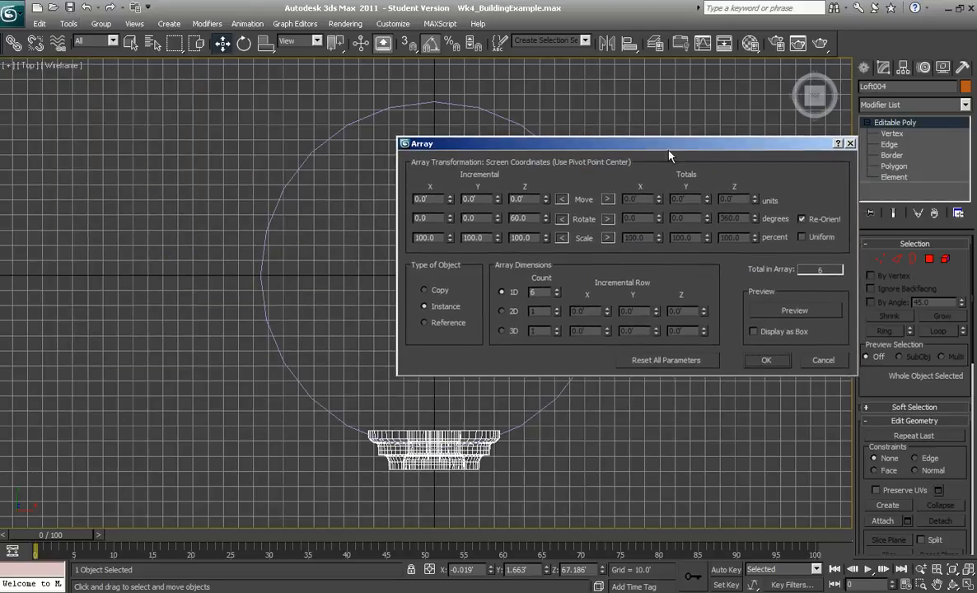
left_click(546, 218)
left_click(546, 217)
left_click(800, 311)
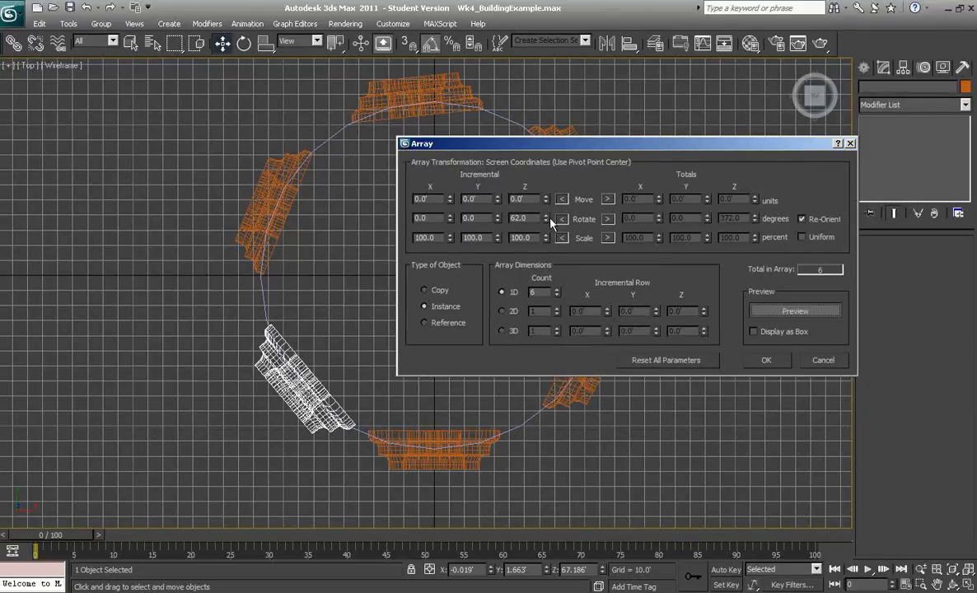
left_click_drag(551, 222, 545, 227)
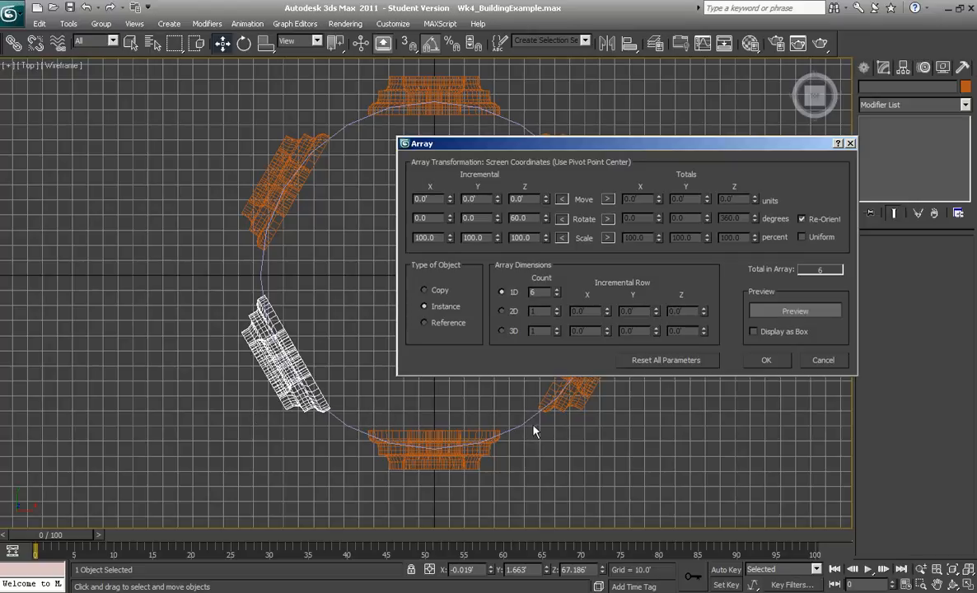
left_click(773, 365)
Hide the grid in an angled orthographic view and select the cylinder behind the ring of arches.
middle_click_drag(654, 459, 666, 375, "alt")
key("g")
middle_click_drag(627, 428, 623, 400)
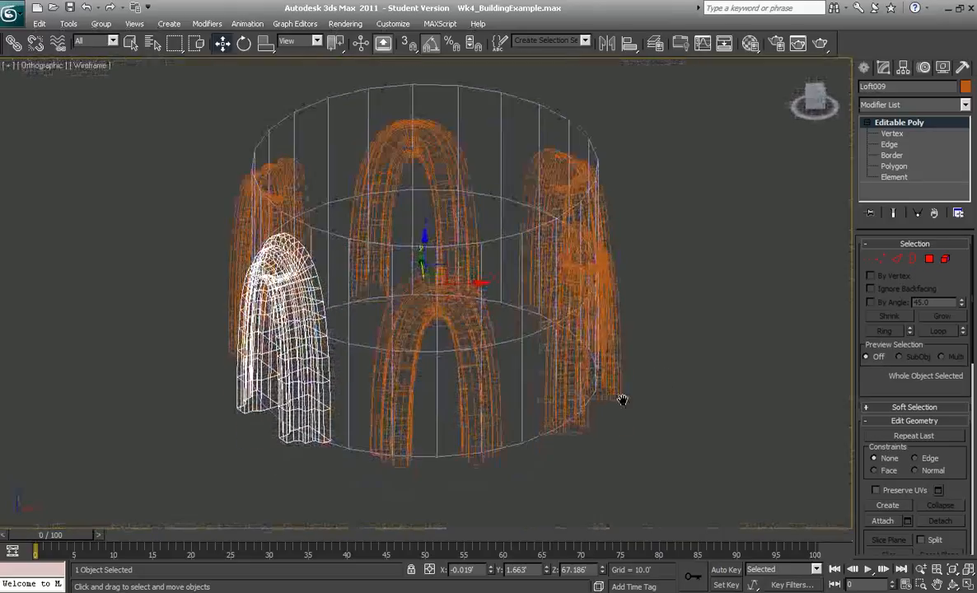
scroll(625, 387, "up", 4)
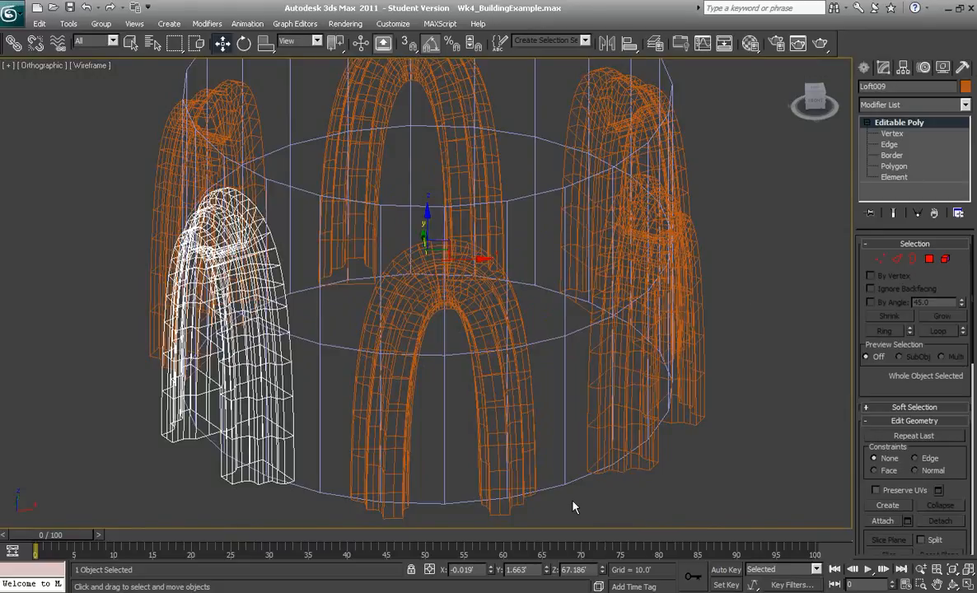
left_click(568, 478)
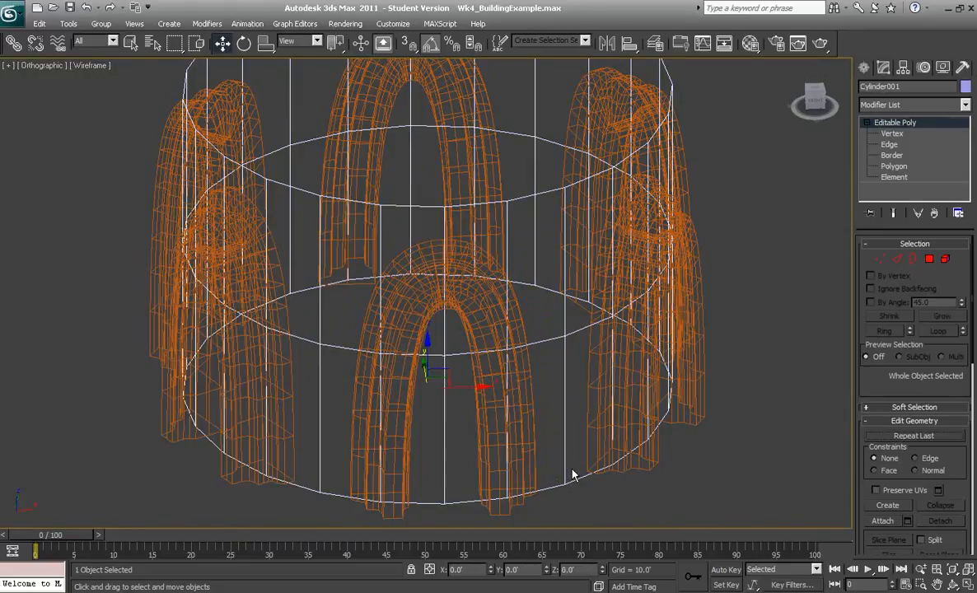
Delete the cylinder's two lower wall polygons behind the front arch together with its bottom cap polygon.
left_click(894, 166)
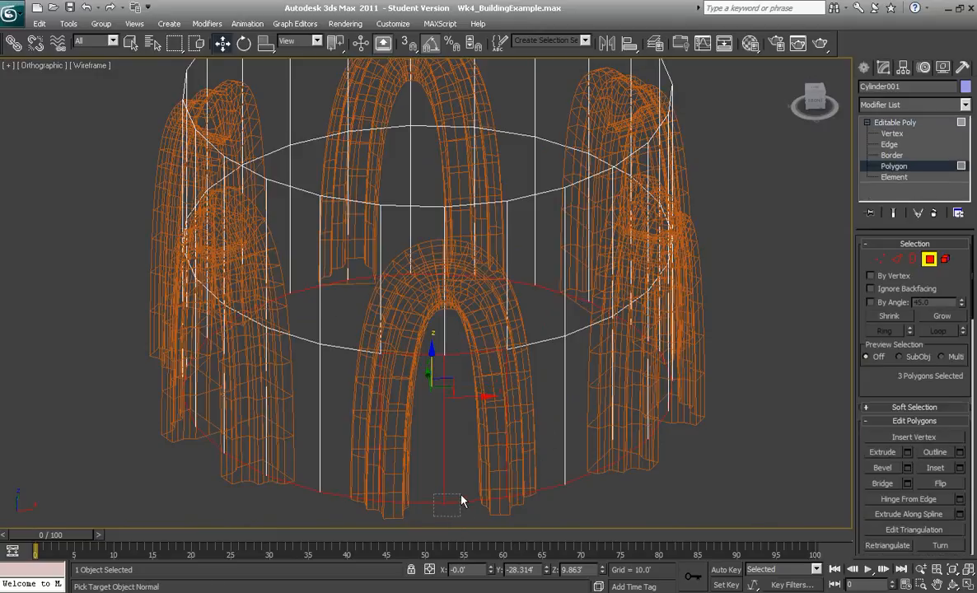
middle_click_drag(578, 488, 565, 465, "alt")
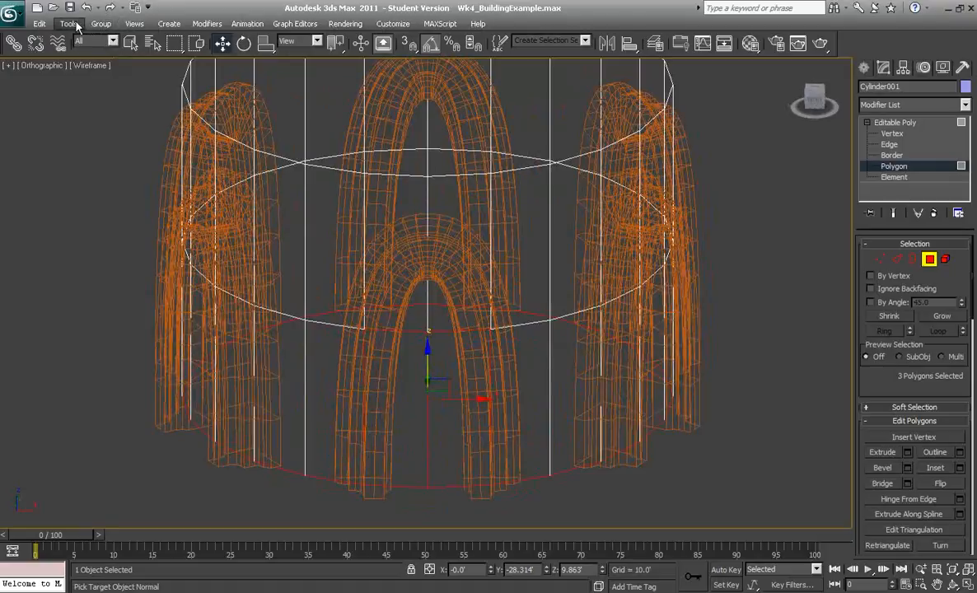
left_click(40, 24)
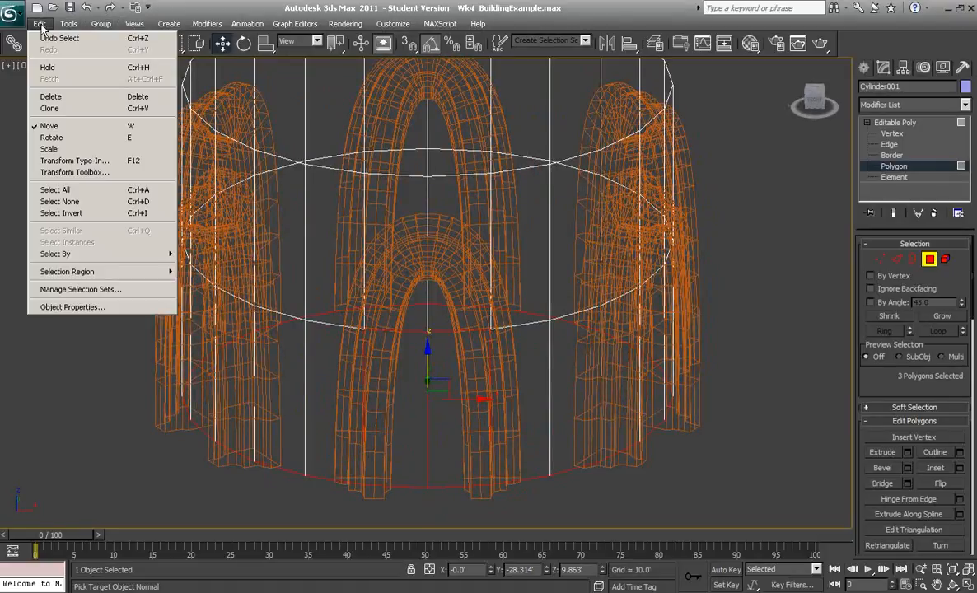
left_click(50, 97)
Raise the cylinder's middle vertex above the front opening along Z to about 119.9', behind the arch's crown.
left_click(893, 122)
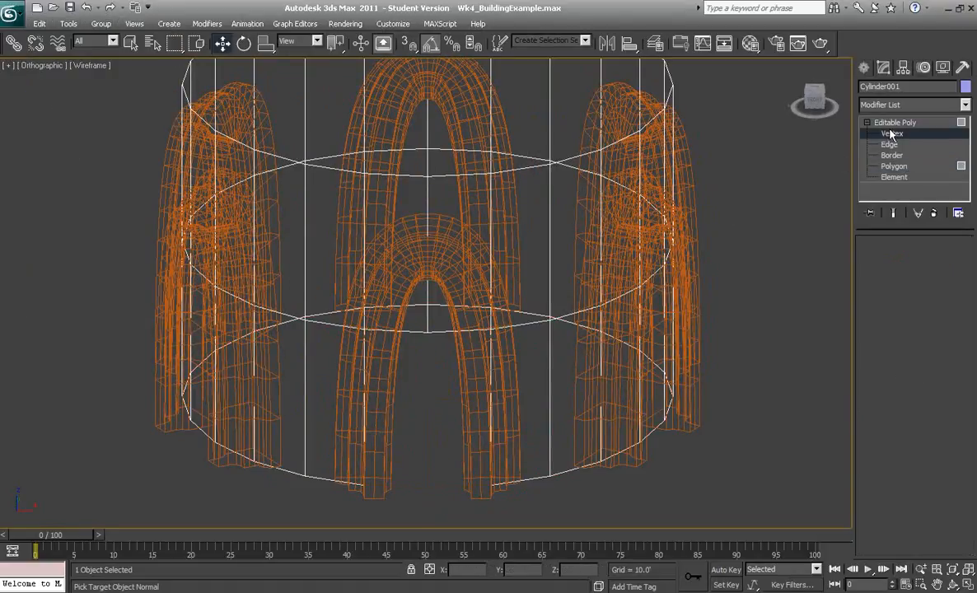
left_click(892, 134)
key("ctrl+a")
mouse_move(436, 334)
middle_mouse_down("alt")
mouse_move(418, 344)
mouse_move(450, 321)
middle_mouse_up("alt")
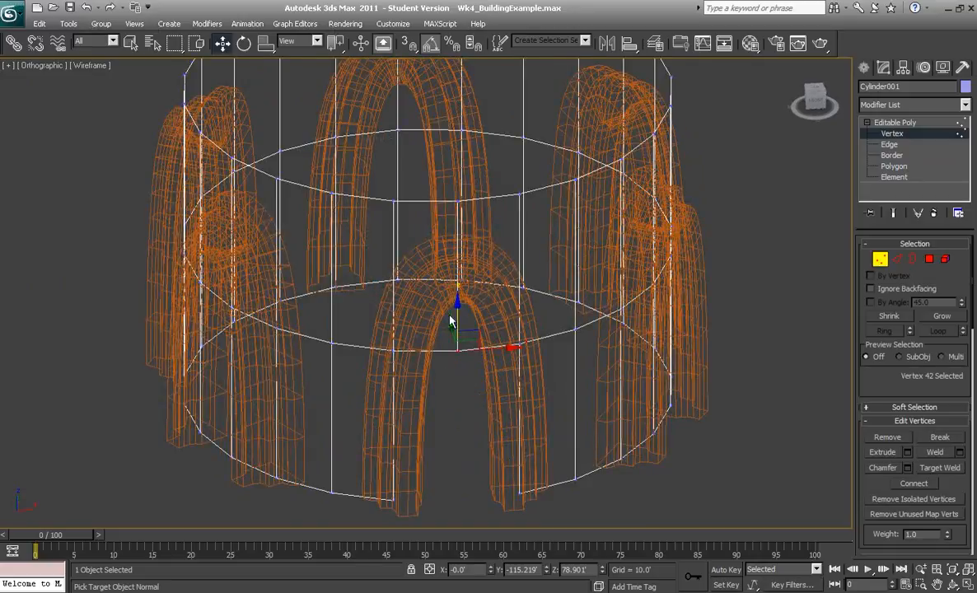
left_click_drag(459, 303, 446, 224)
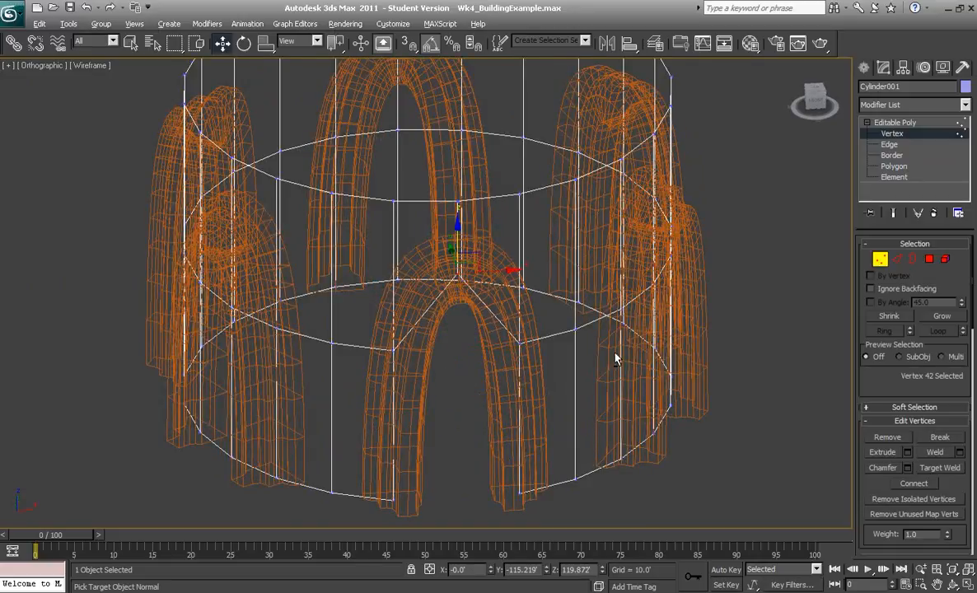
Set the viewport shading to Smooth + Highlights and inspect the doorway opening and the neighbouring arches.
middle_click_drag(615, 359, 598, 340, "alt")
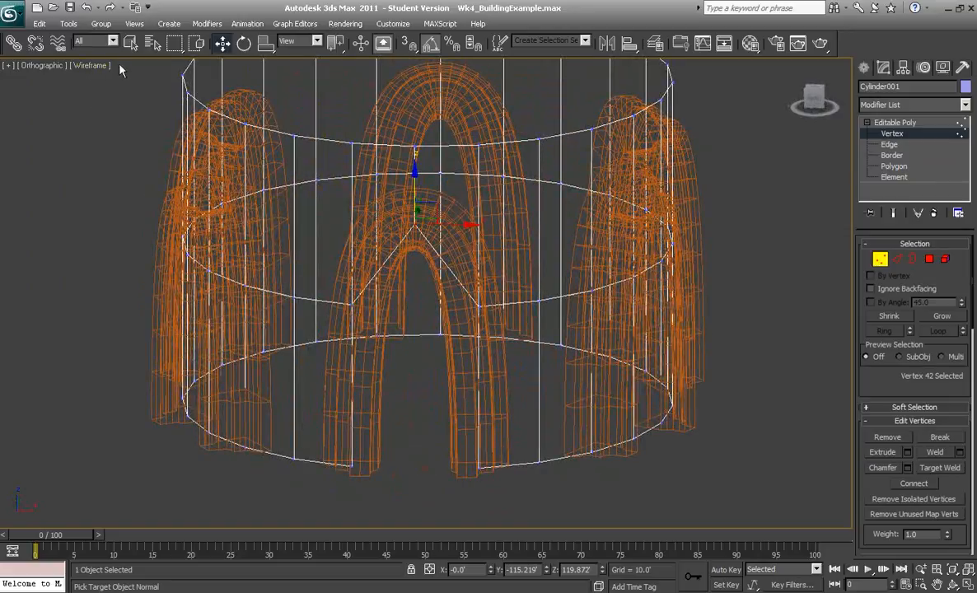
left_click(90, 65)
left_click(101, 77)
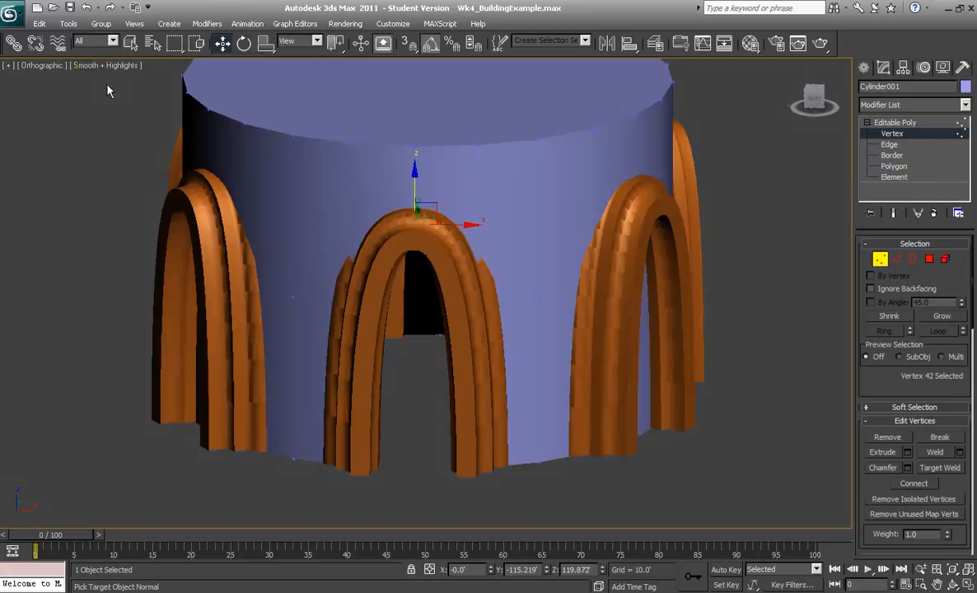
mouse_move(452, 290)
middle_mouse_down()
mouse_move(493, 364)
mouse_move(596, 340)
mouse_move(733, 343)
mouse_move(438, 339)
mouse_move(476, 357)
middle_mouse_up()
key("super")
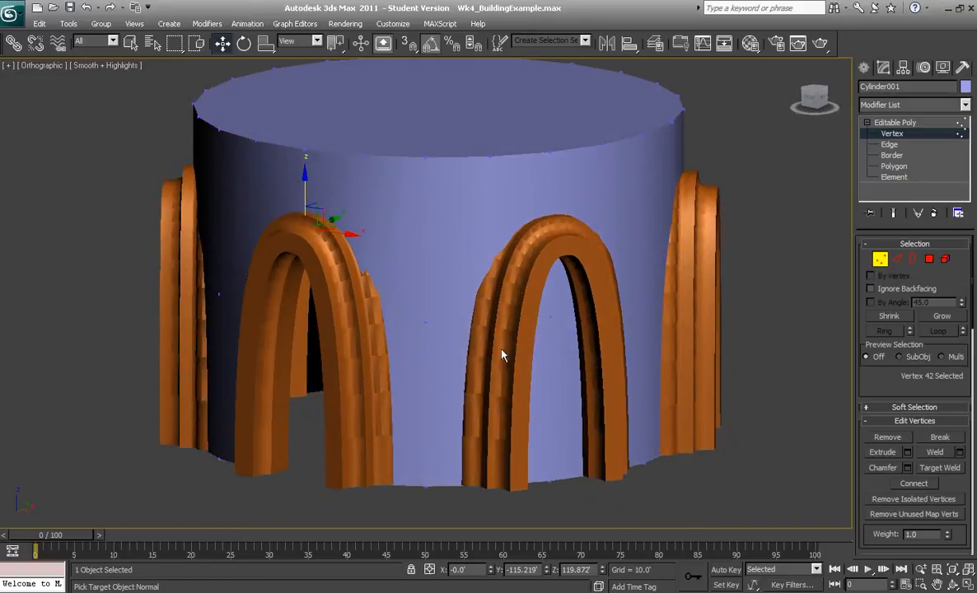